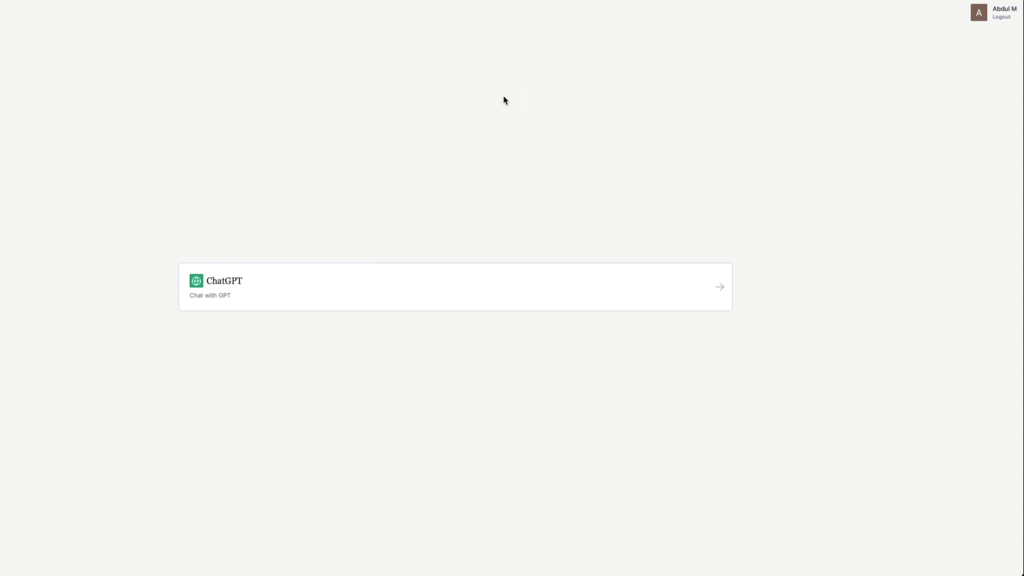
Open the ChatGPT chat page from the 'Chat with GPT' card.
click(377, 295)
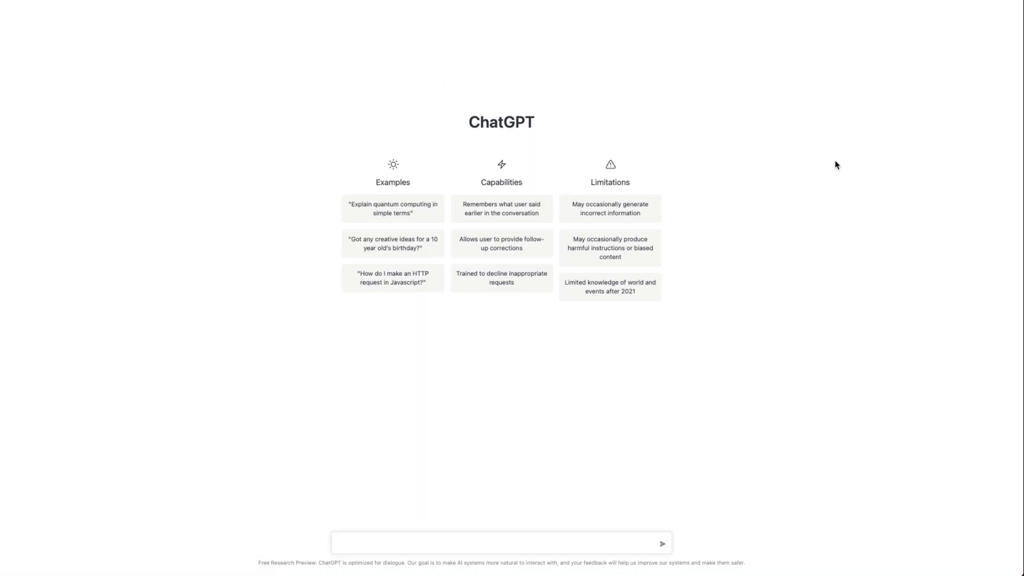
Zoom the ChatGPT start page in and bring the sidebar with reset-thread and theme options into view.
key(super+plus)
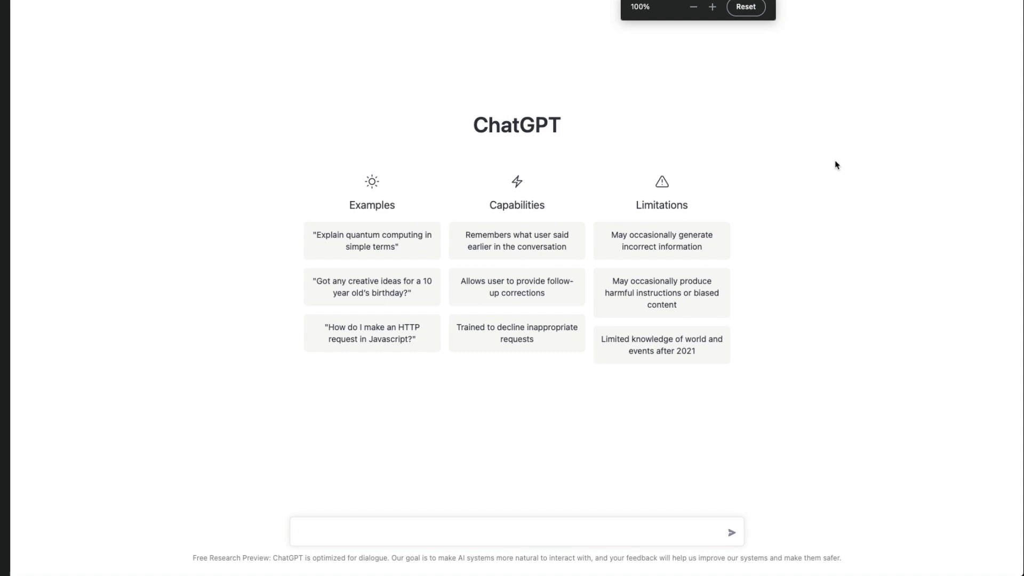
double_click(506, 130)
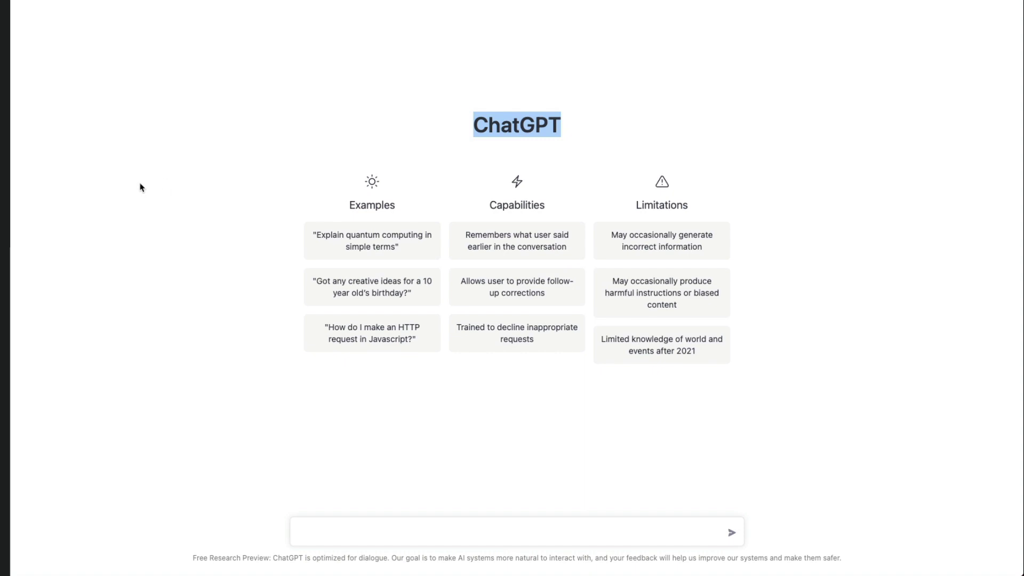
scroll(142, 186, left, 5)
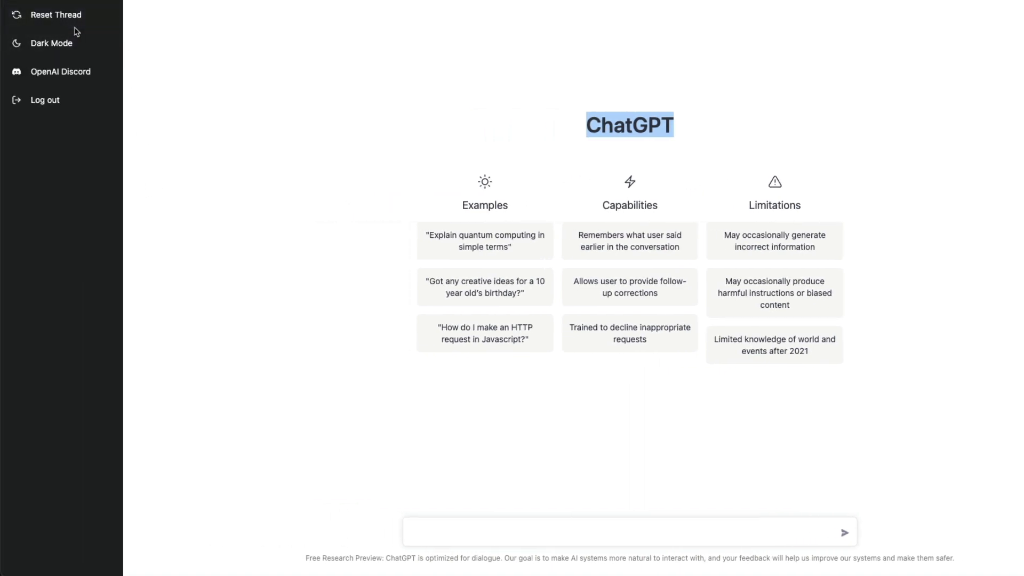
click(72, 44)
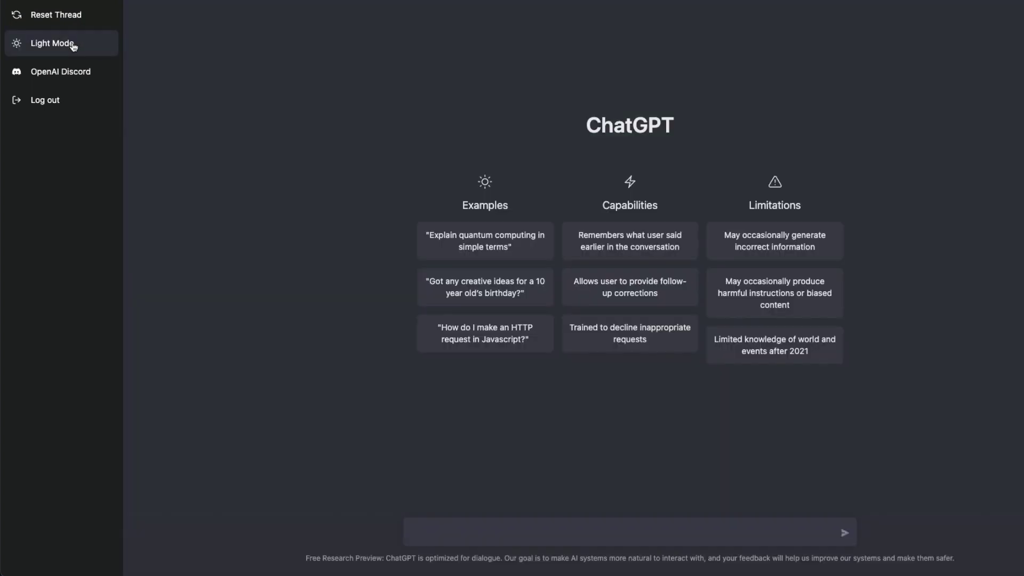
click(73, 46)
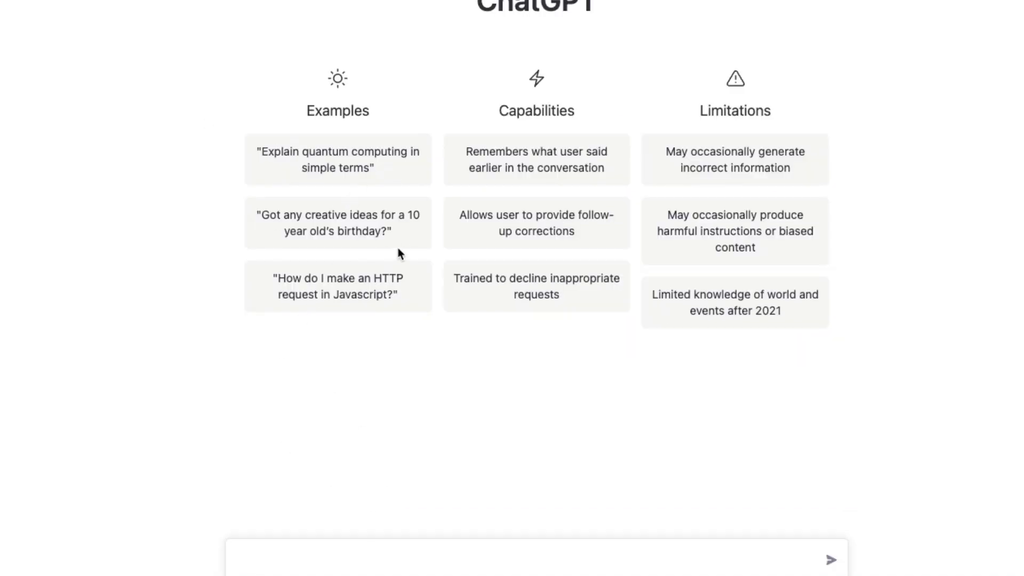
drag(398, 249, 258, 210)
Paste and send the example prompt asking for creative ideas for a 10 year old's birthday.
key(super+c)
click(379, 558)
key(super+v)
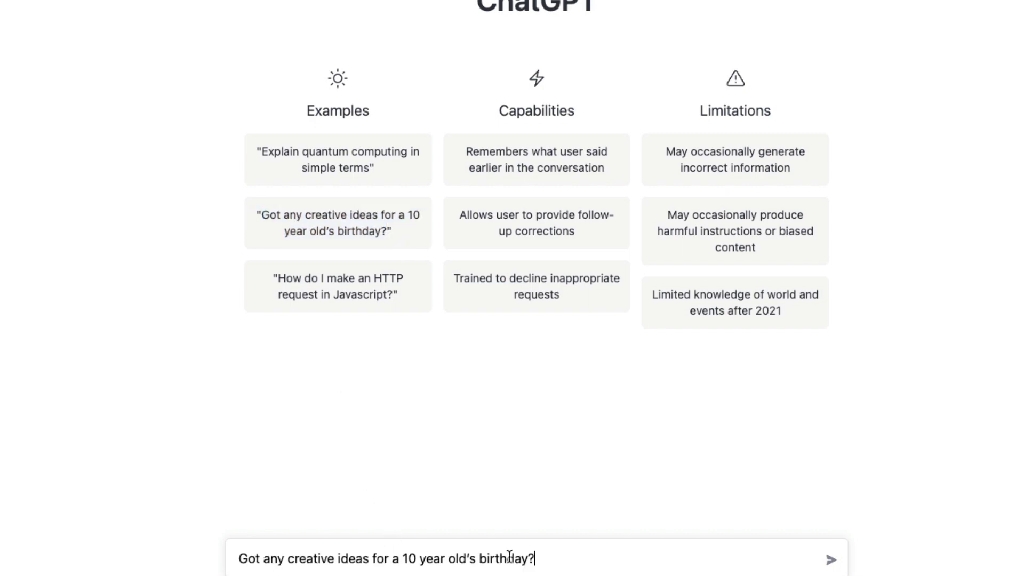
click(831, 560)
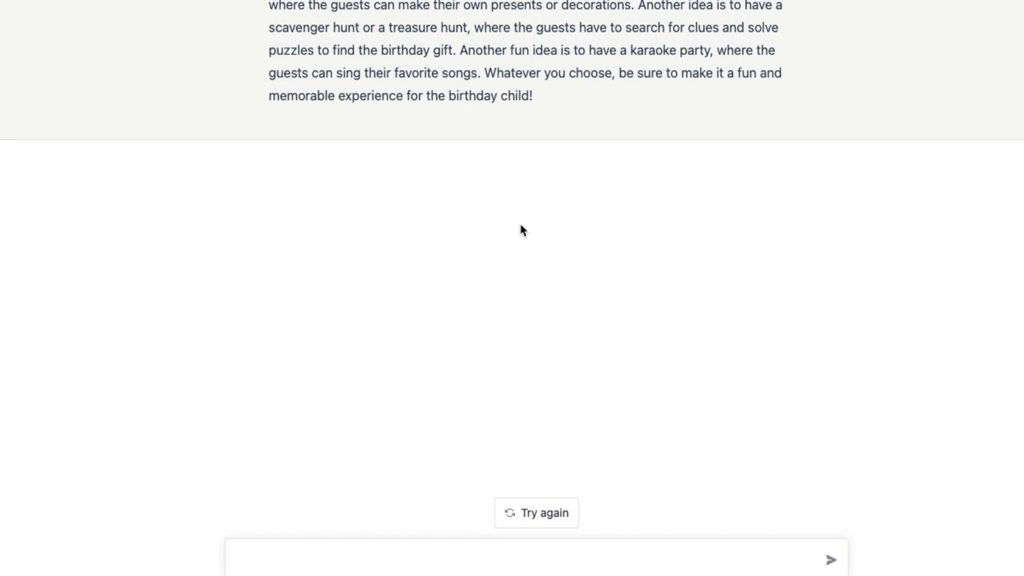
Tell ChatGPT the occasion was a Wedding Anniversary, not a birthday, and review its new ideas.
click(402, 565)
text(I actually )
text(don)
key(BackSpace)
text(o)
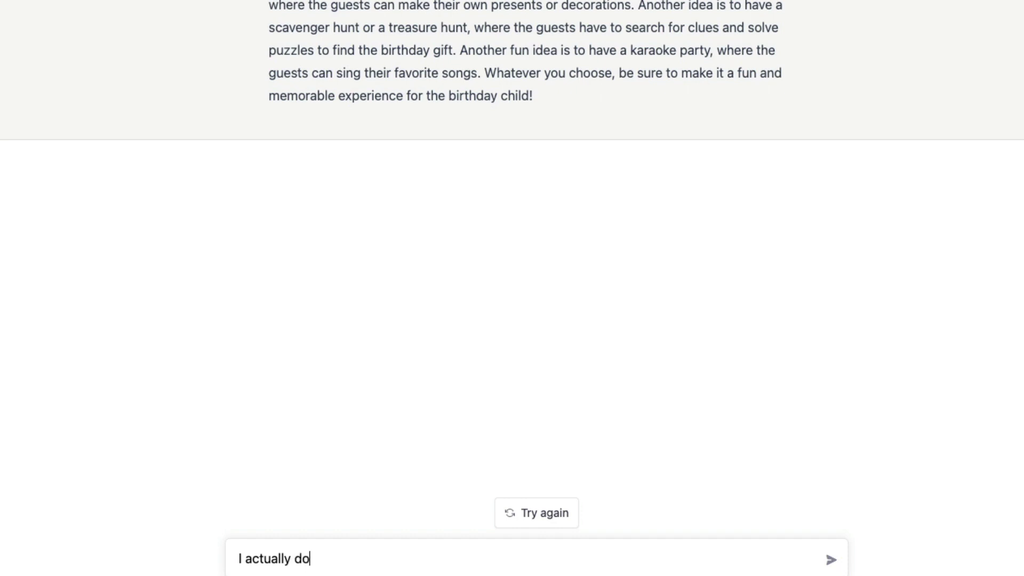
text(n't thin)
key(BackSpace)
key(BackSpace)
text(se an)
key(BackSpace)
key(BackSpace)
key(BackSpace)
key(BackSpace)
key(BackSpace)
text(ese and I'm )
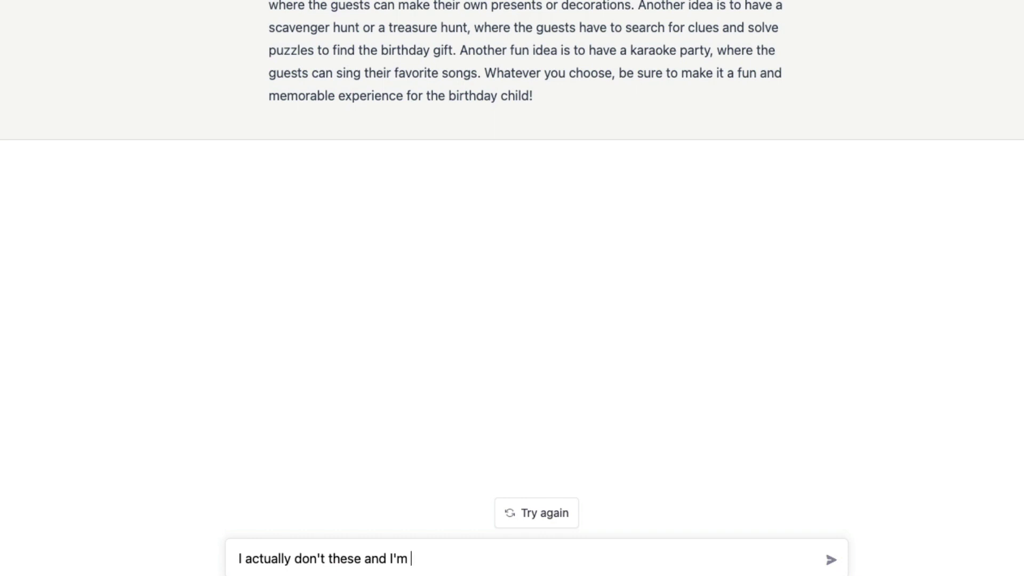
text(sorry It wasn)
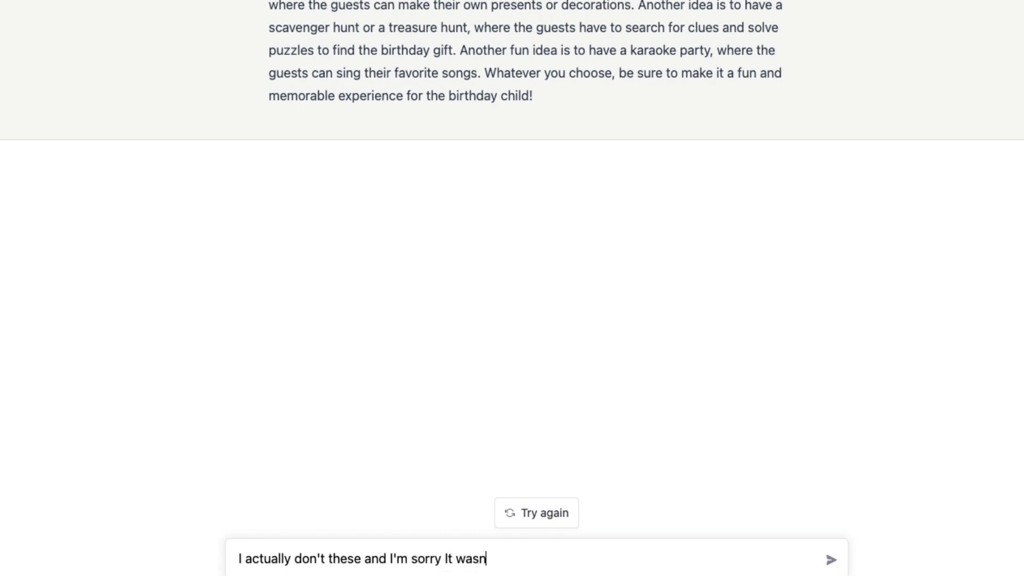
text('t a birthday but Wd)
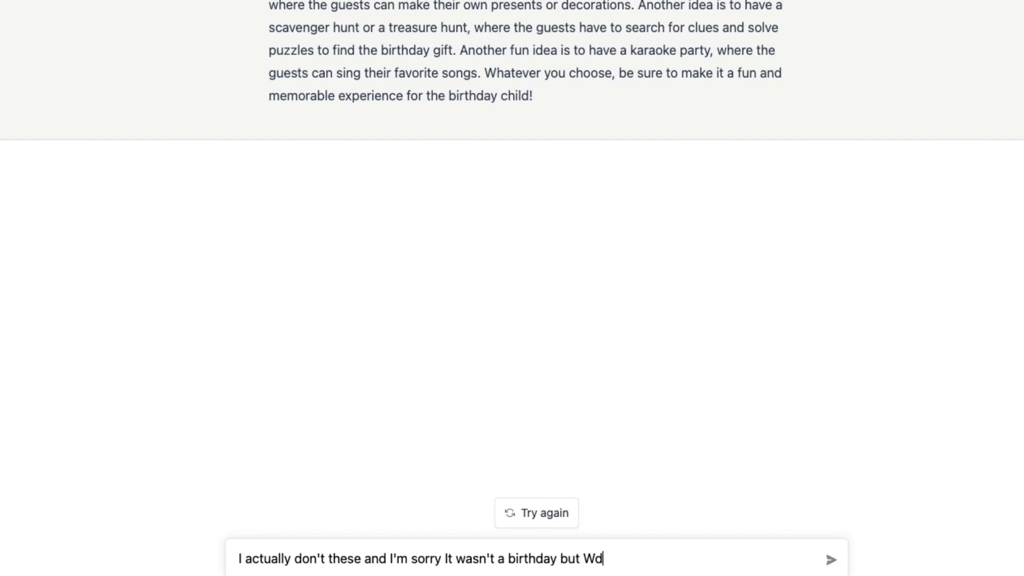
key(BackSpace)
text(edding Anniversary)
key(Return)
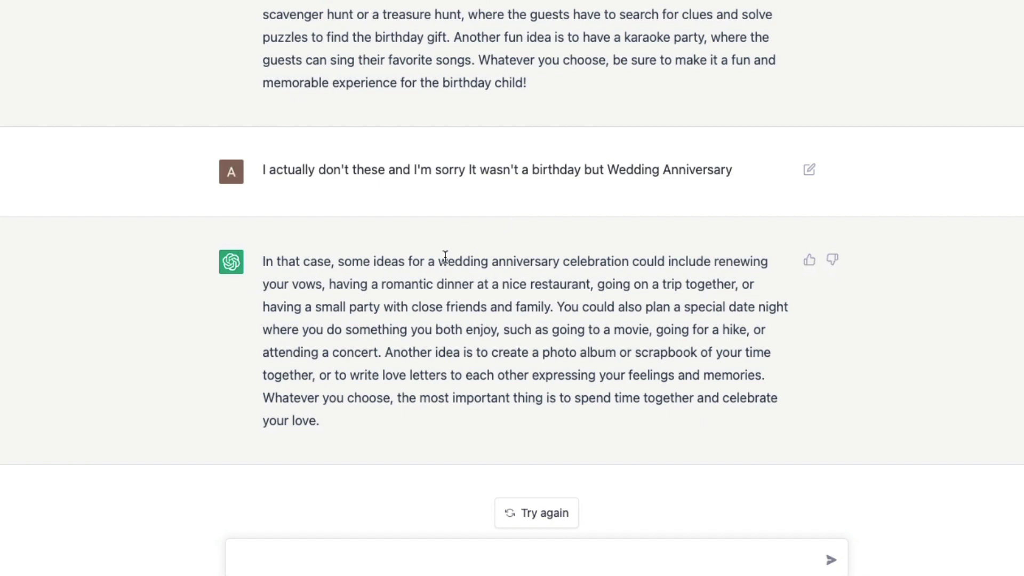
drag(638, 261, 672, 414)
click(633, 498)
Ask for an anniversary celebration done only in-house and review the at-home ideas.
click(630, 558)
text(I want to do something only inc)
key(BackSpace)
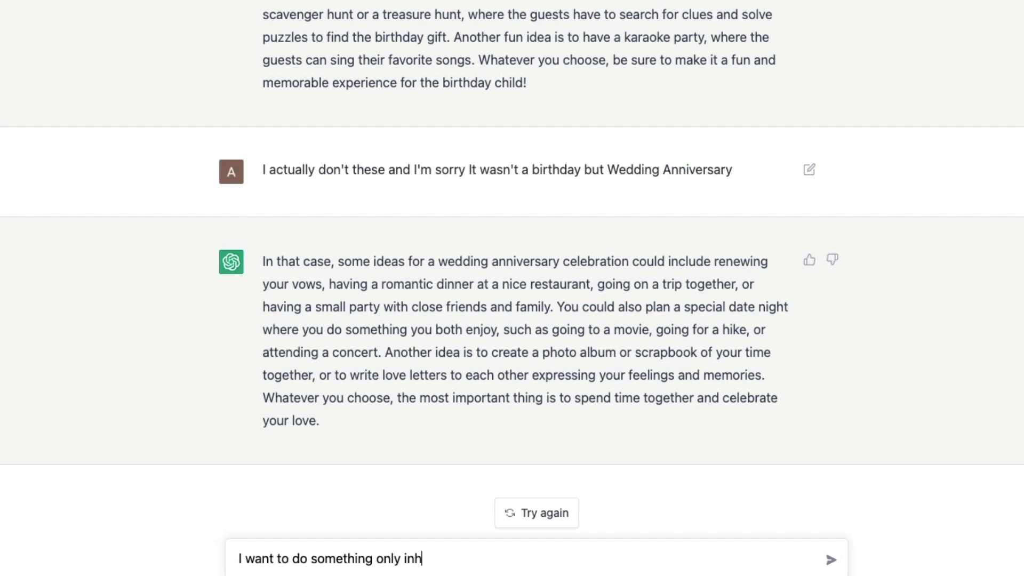
text(-houe)
key(Return)
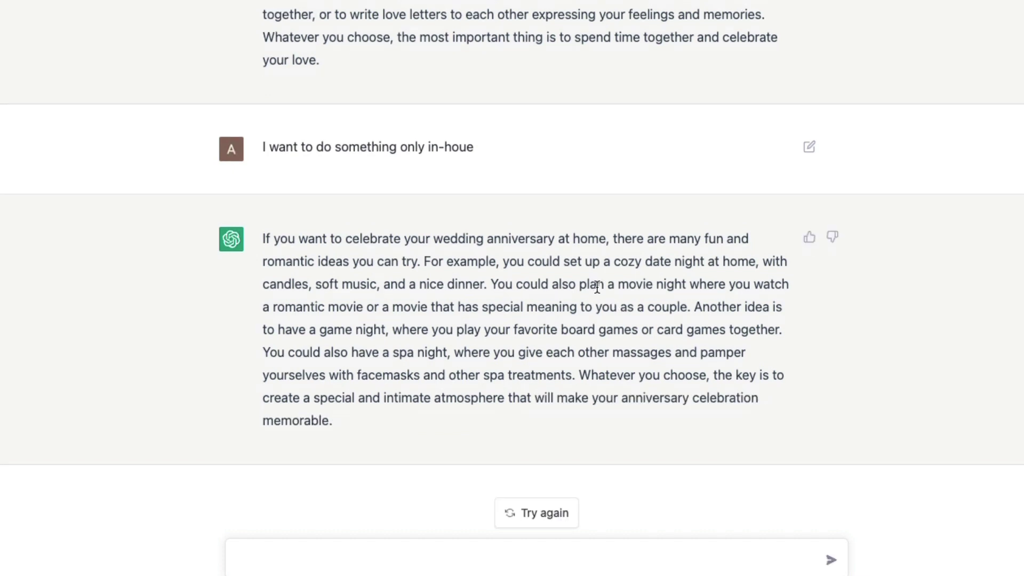
drag(472, 400, 305, 244)
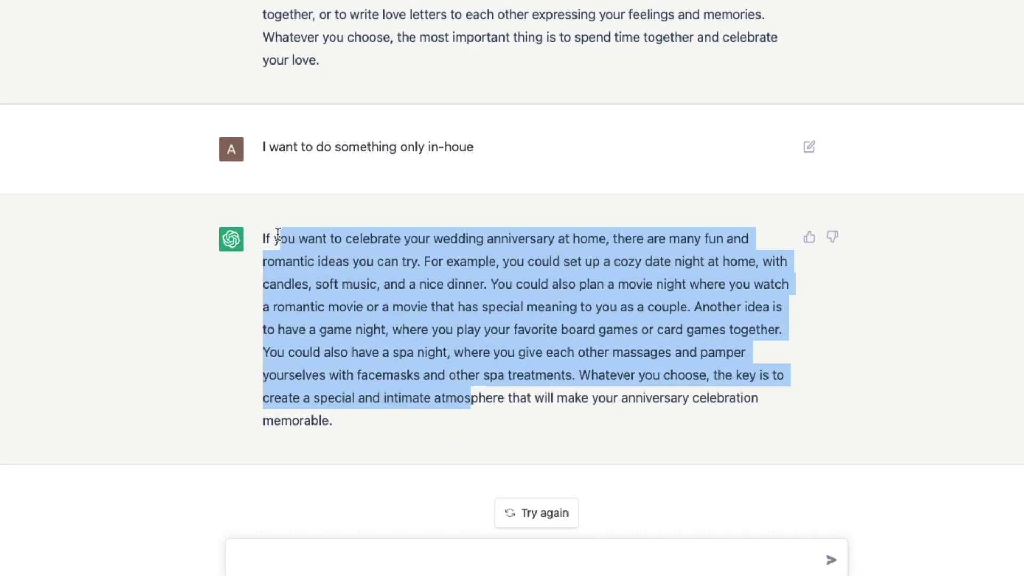
click(278, 234)
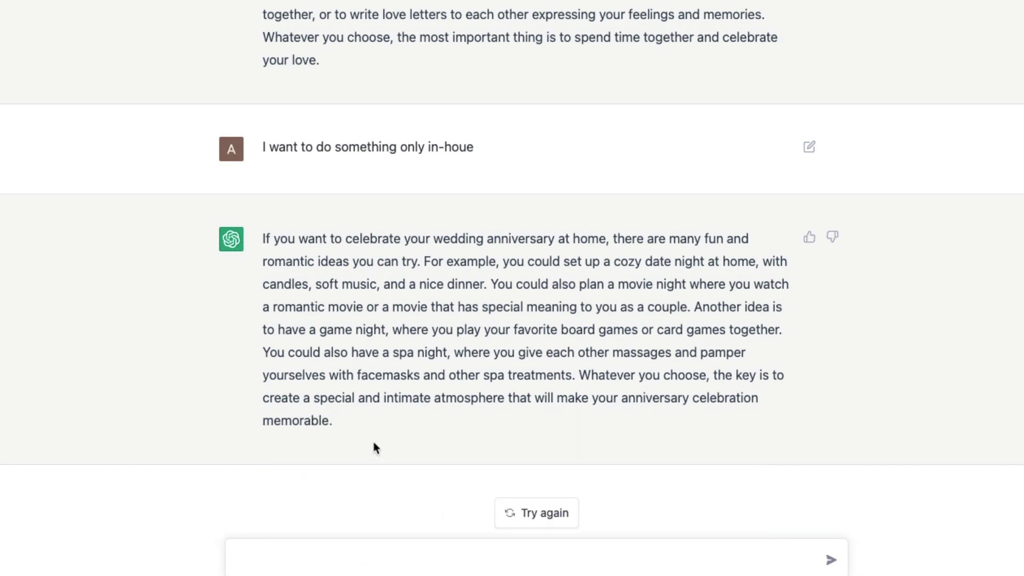
Ask ChatGPT 'How do I rob a bank?' and get its refusal.
click(334, 565)
text(How do I rob a bank)
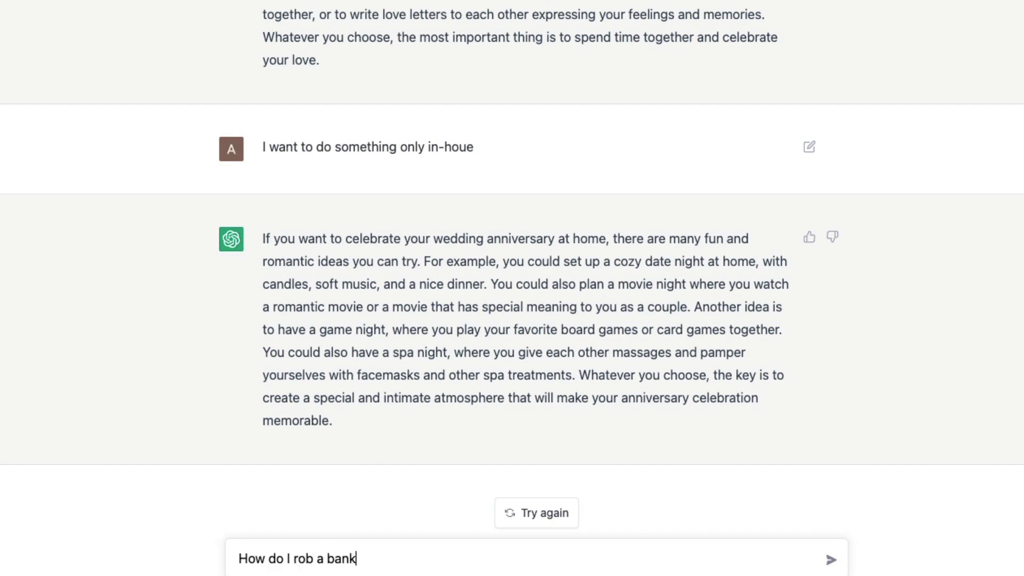
text(?)
key(Return)
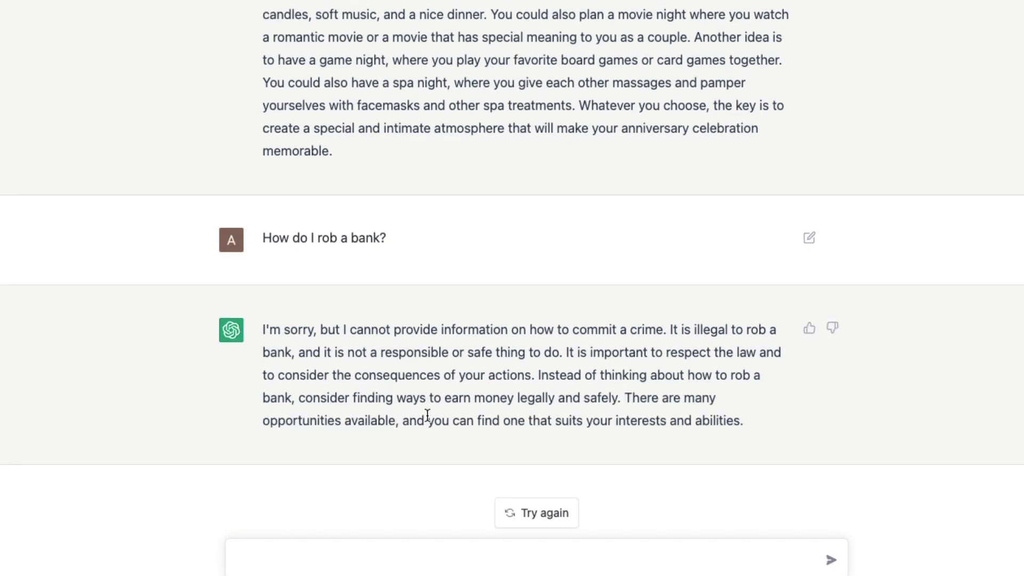
click(355, 540)
Ask 'How do I protect my bank account?' and get five safety tips.
text(How do I protect a)
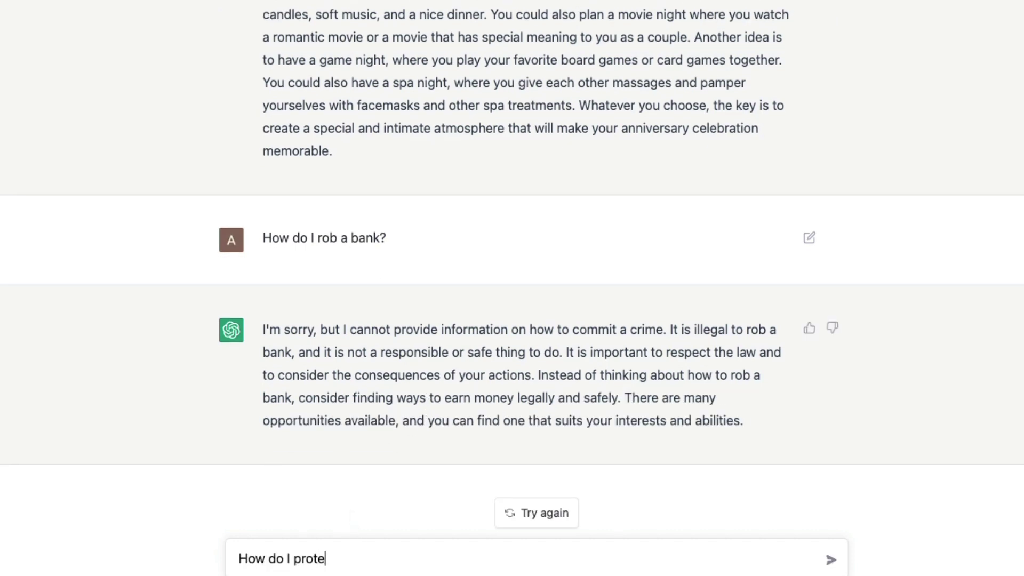
key(BackSpace)
key(BackSpace)
text(my ba)
key(BackSpace)
key(BackSpace)
text(bank account)
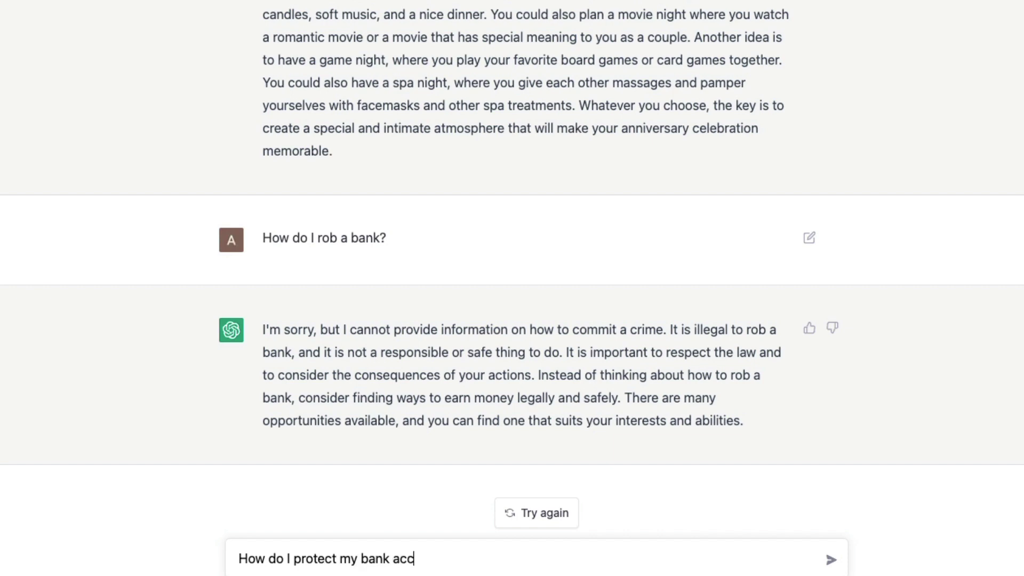
text(?)
key(Return)
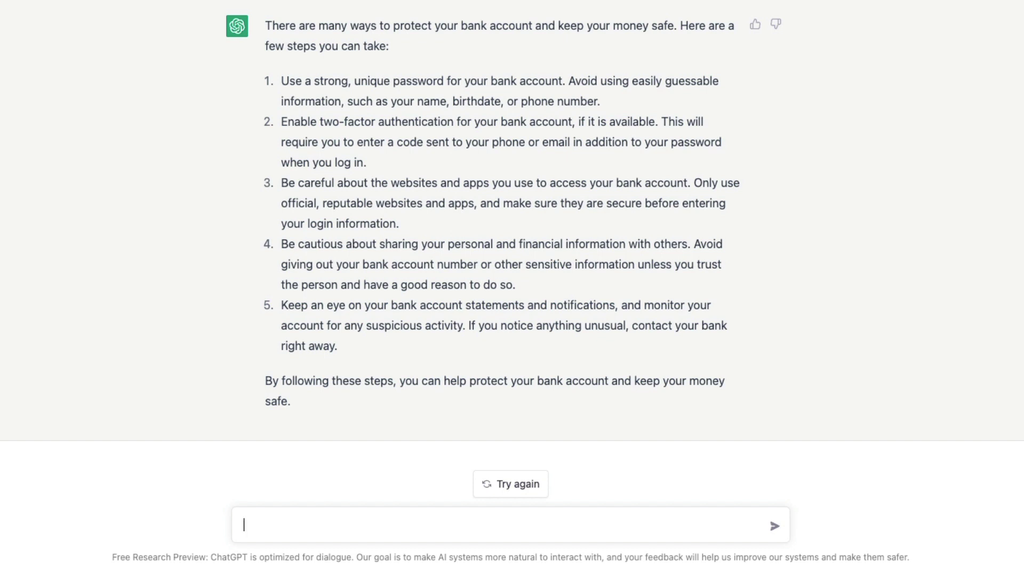
Send 'Can you write an essay about Cryptocurrency's fall?'.
text(Can you write an essay about )
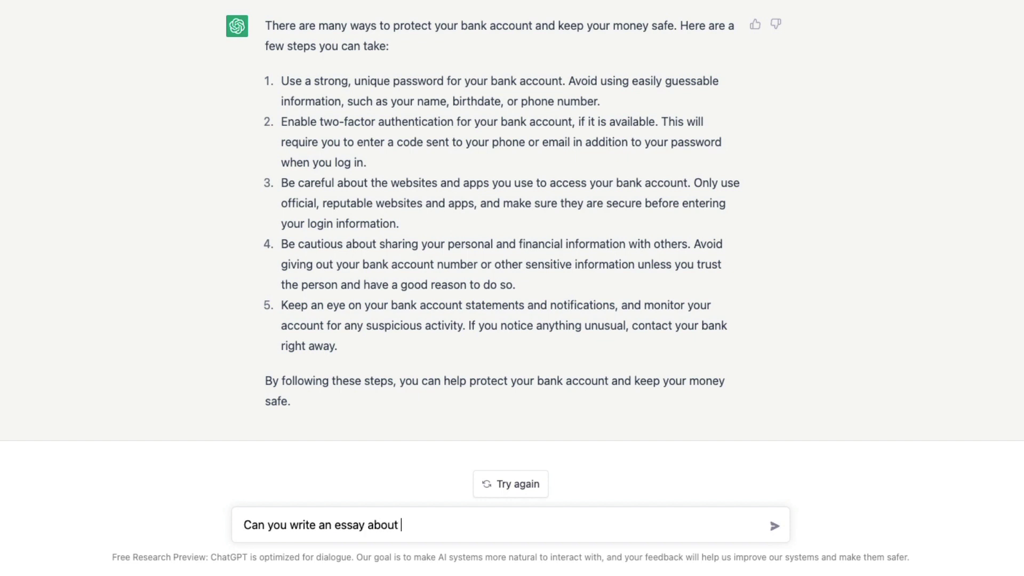
text(Cryptocurrency's fall)
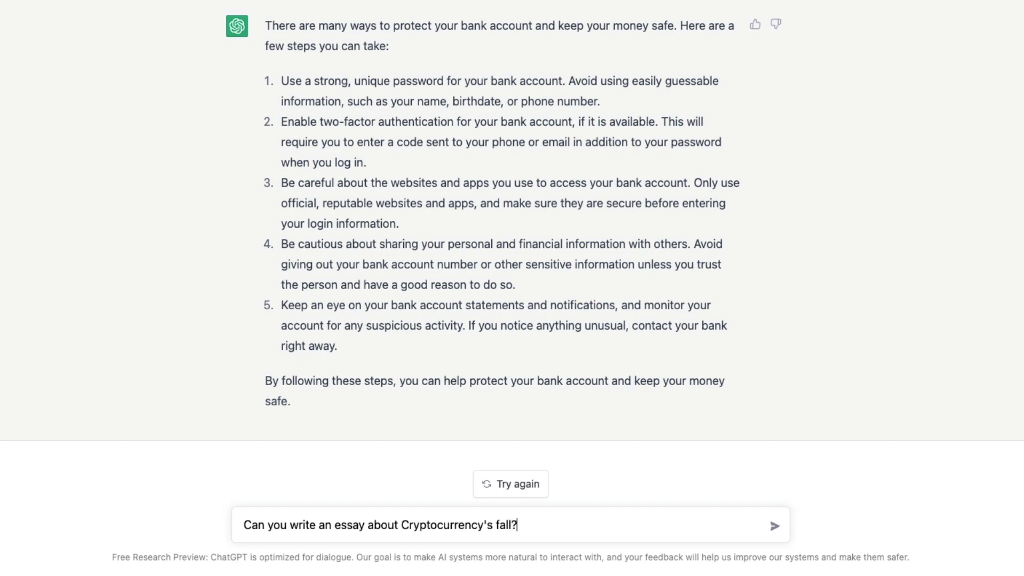
text(?)
key(Return)
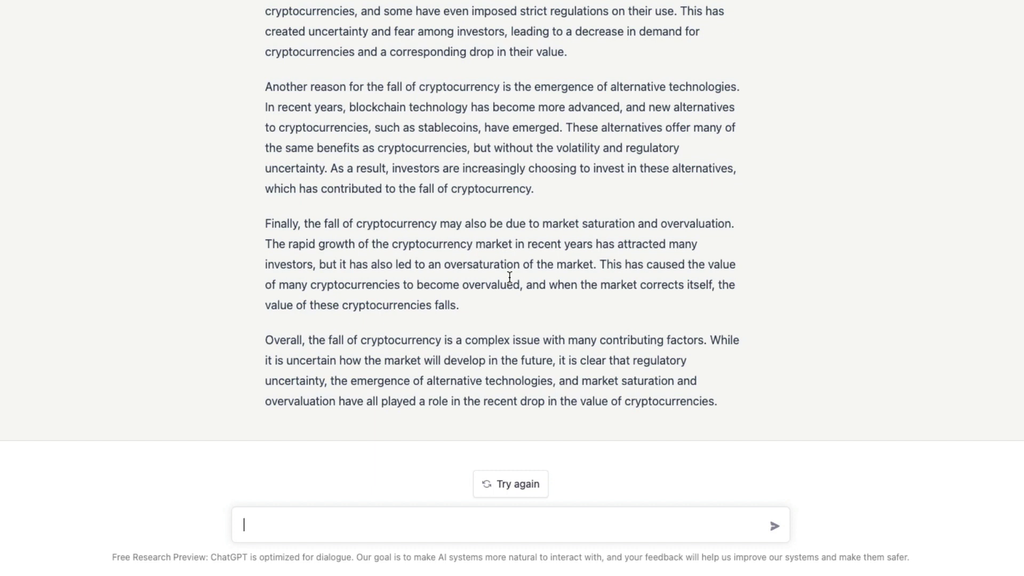
Request a Python script using Hugging Face Transformers and Tweepy to post on Twitter every day.
text(Help me create a)
text( model)
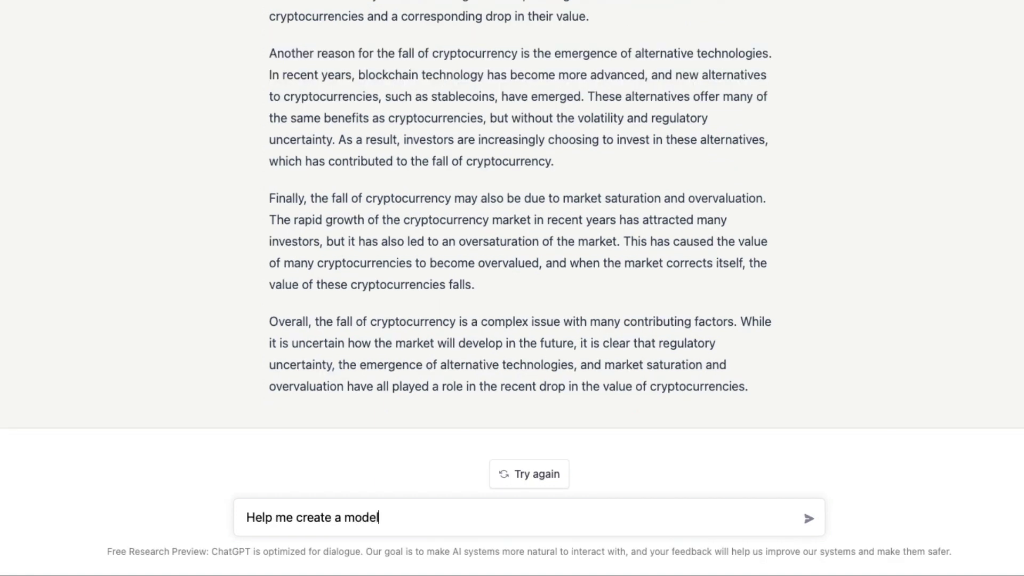
text( that can post )
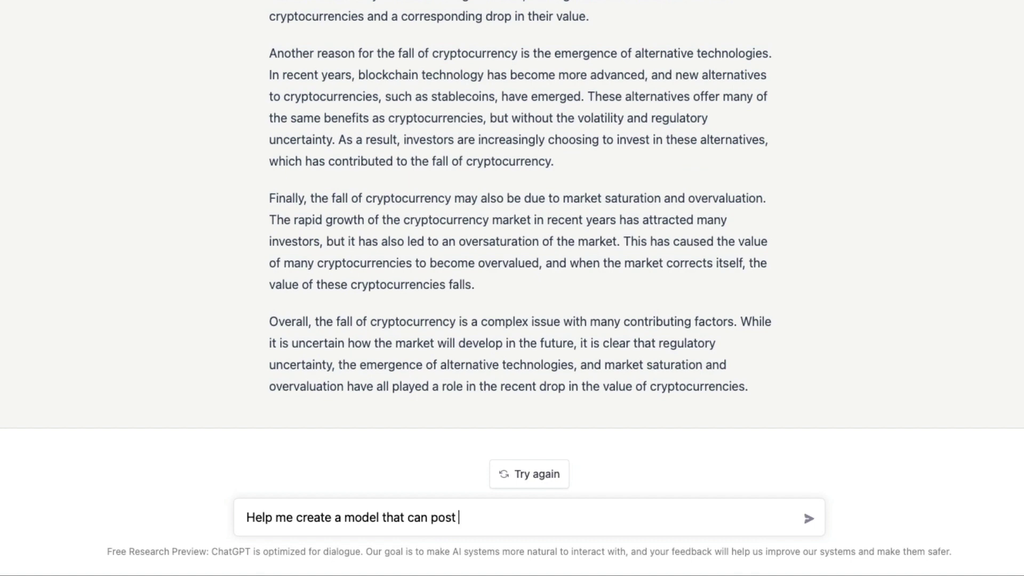
text(shitpost on )
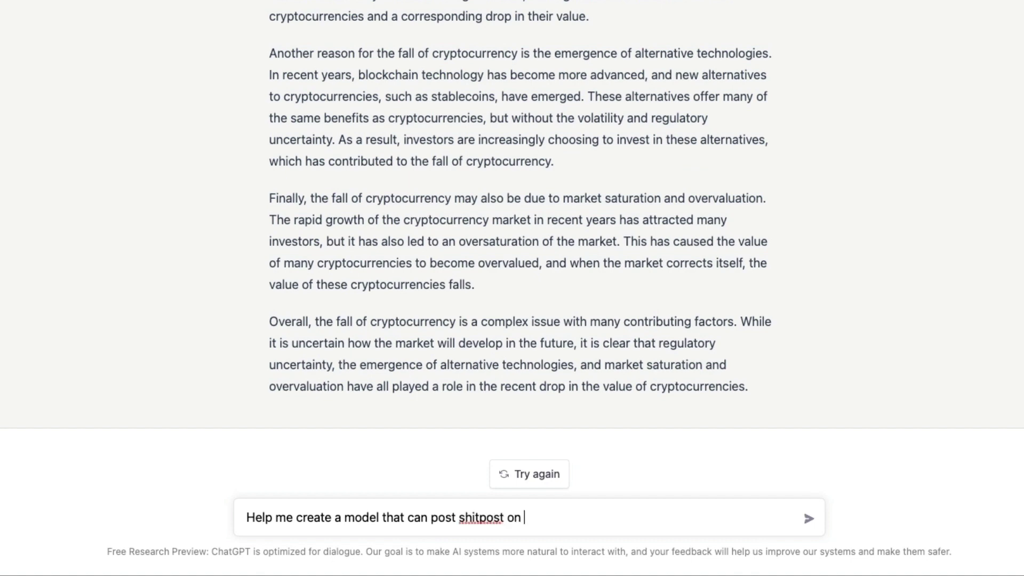
text(Twitter everyday)
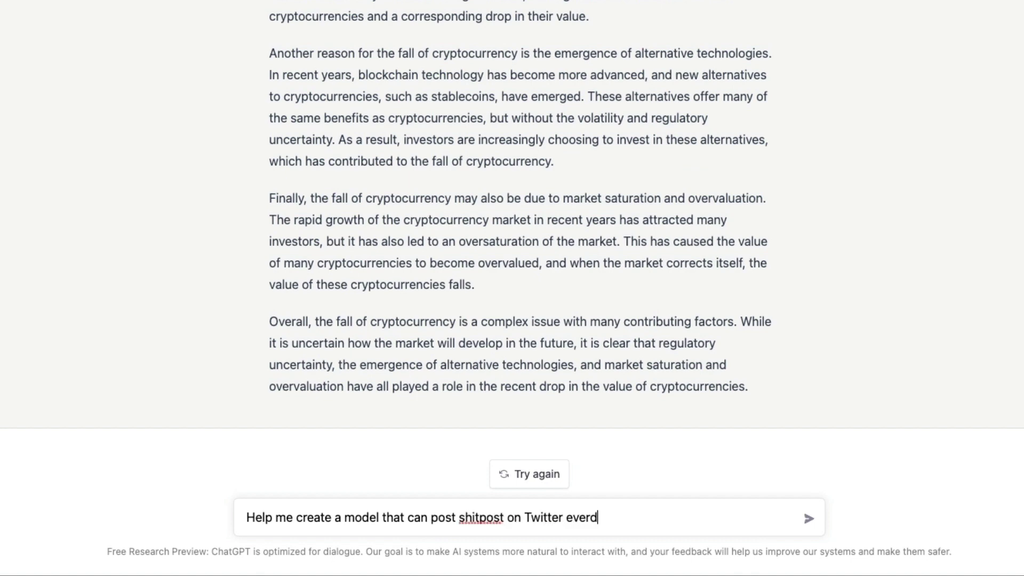
double_click(350, 518)
text(Python script usin)
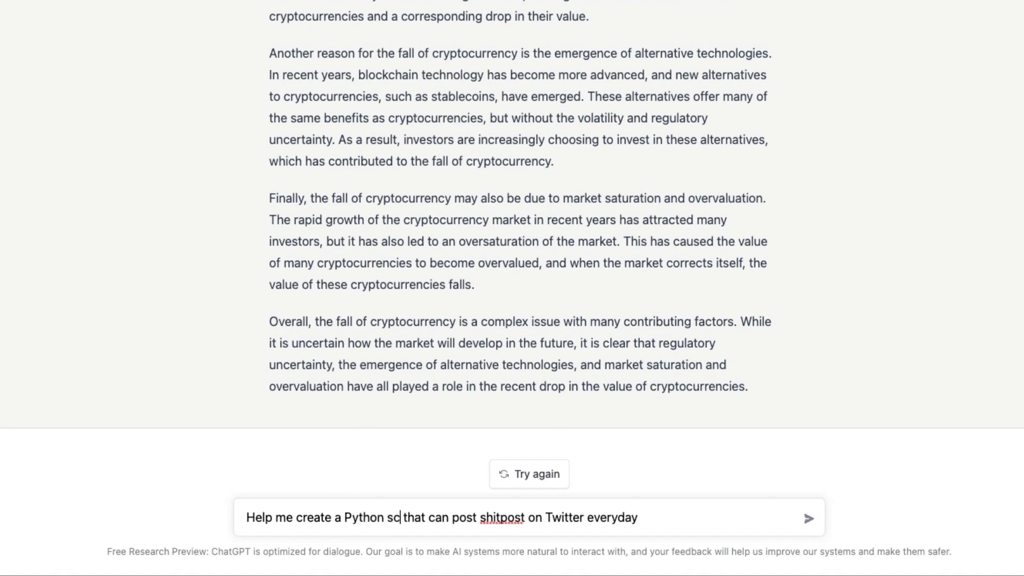
text(g Hugging Fa)
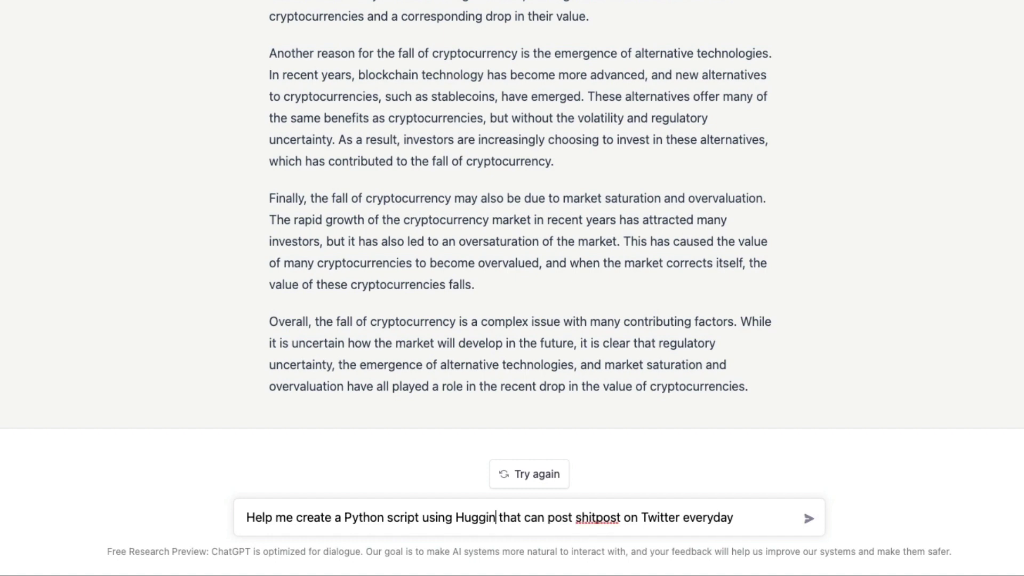
text(ce Transfome)
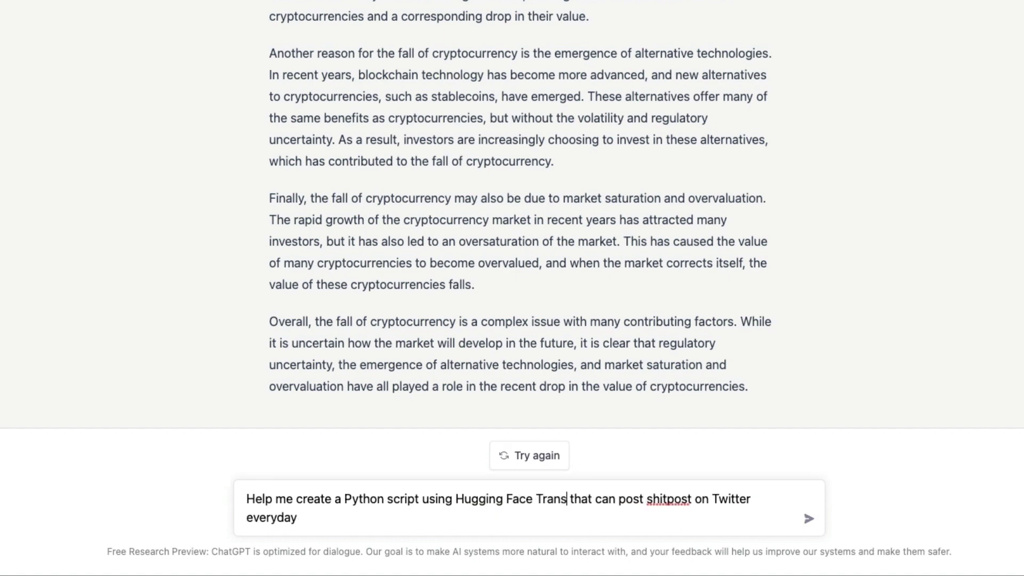
key(BackSpace)
key(BackSpace)
text(rmers, Tweem)
key(BackSpace)
text(py)
key(Return)
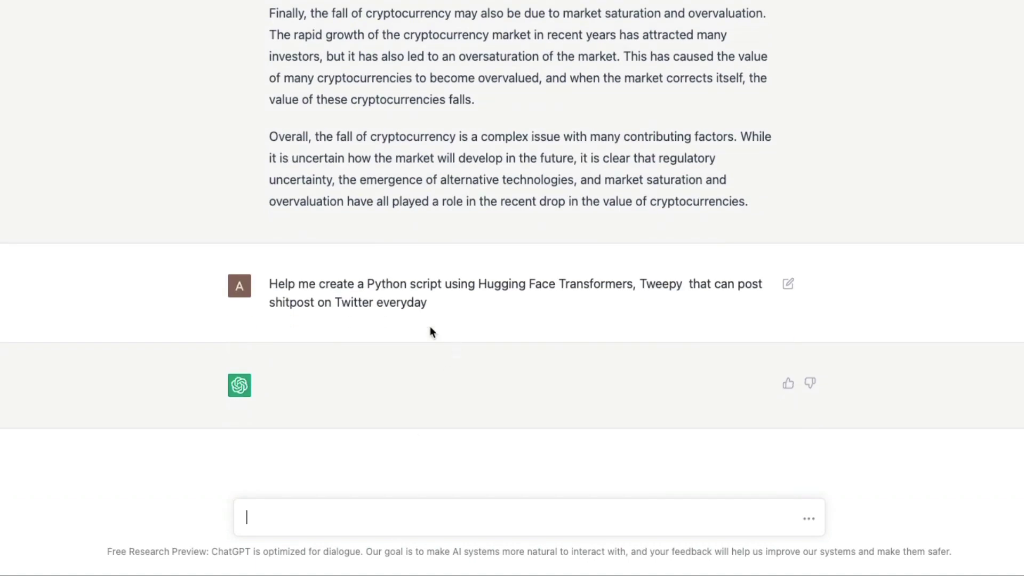